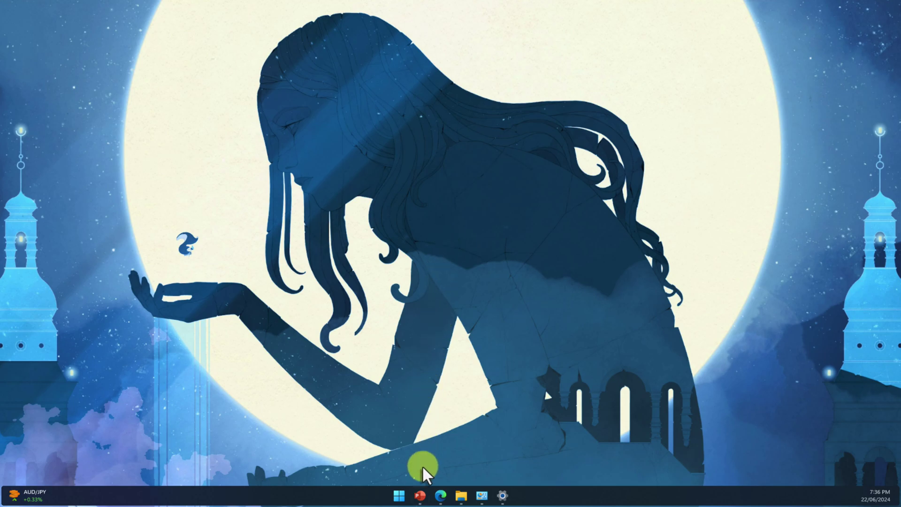
# Step: Bring the PHOTOGRAPHY PORTFOLIO.pptx presentation to the front from the taskbar
pyautogui.click(420, 495)
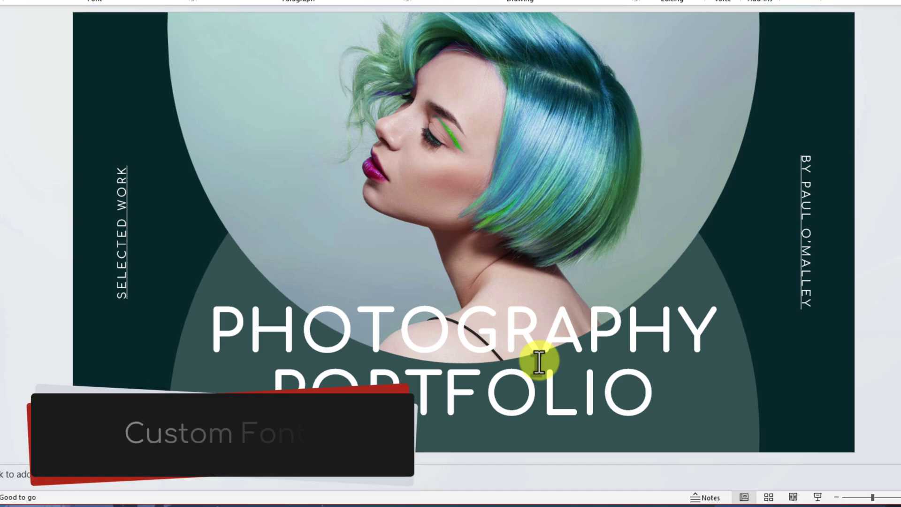
pyautogui.click(539, 362)
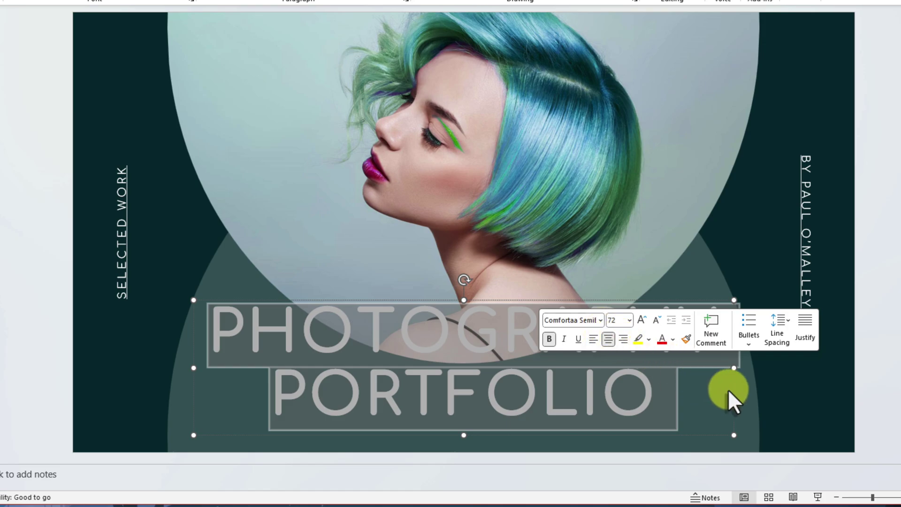
pyautogui.click(752, 401)
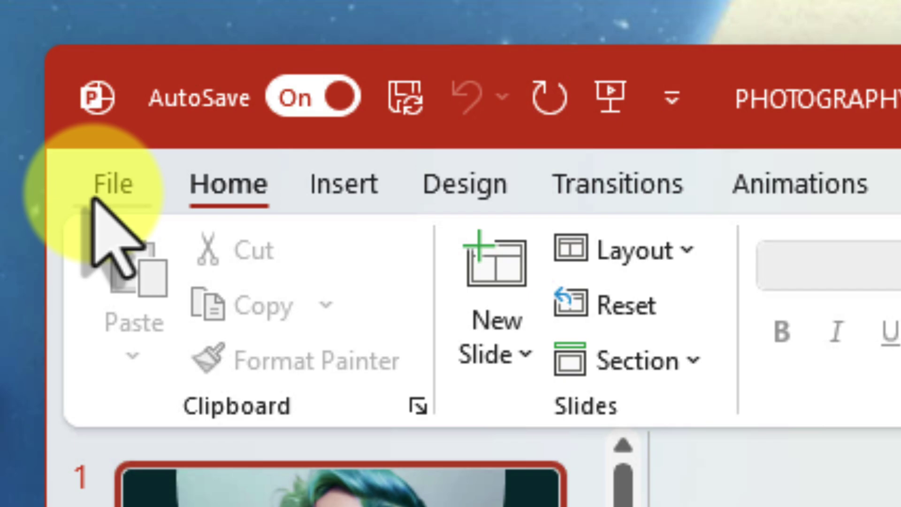
# Step: Open PowerPoint Options at Save and scroll to Preserve fidelity when sharing this presentation
pyautogui.click(94, 197)
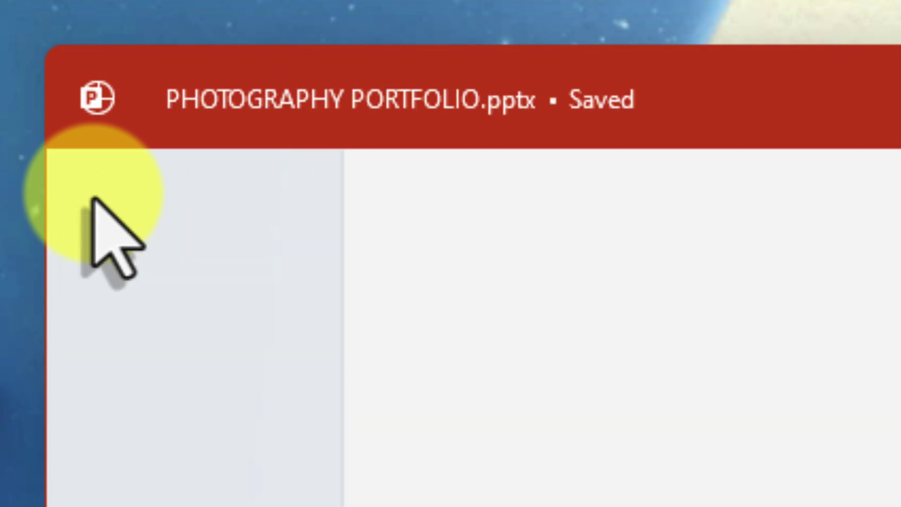
pyautogui.click(94, 197)
pyautogui.click(93, 197)
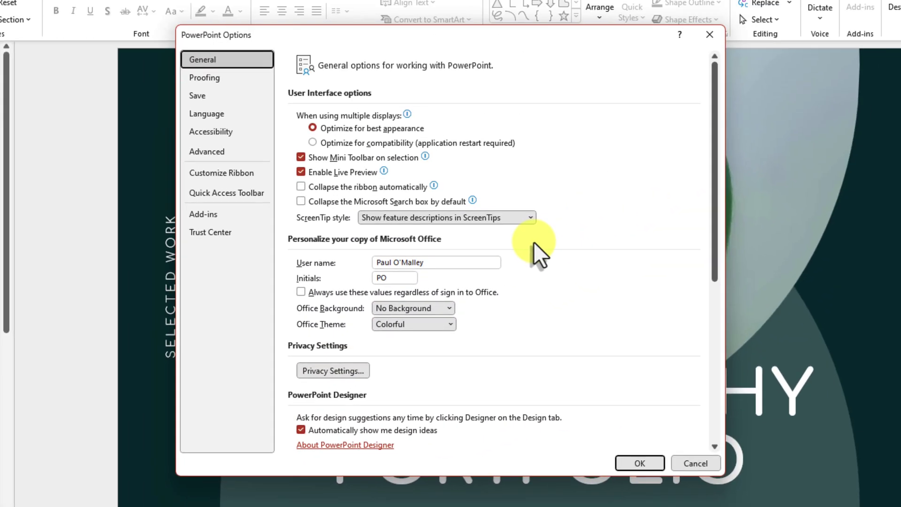
pyautogui.click(230, 95)
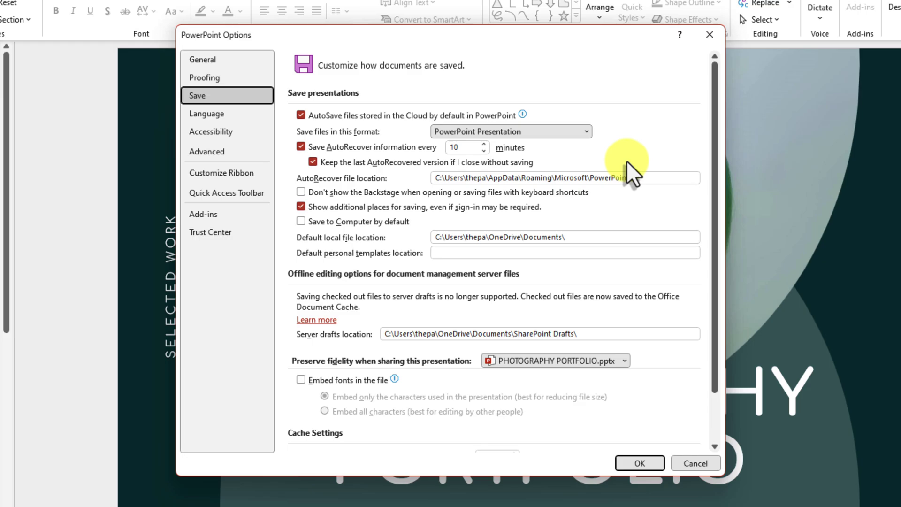
pyautogui.moveTo(714, 176); pyautogui.dragTo(730, 280)
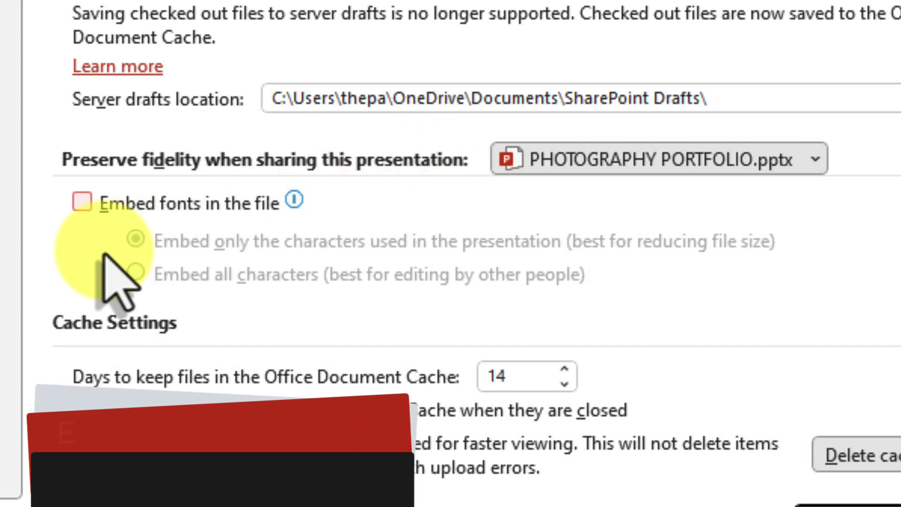
# Step: Enable Embed fonts in the file with the Embed all characters option
pyautogui.moveTo(104, 256)
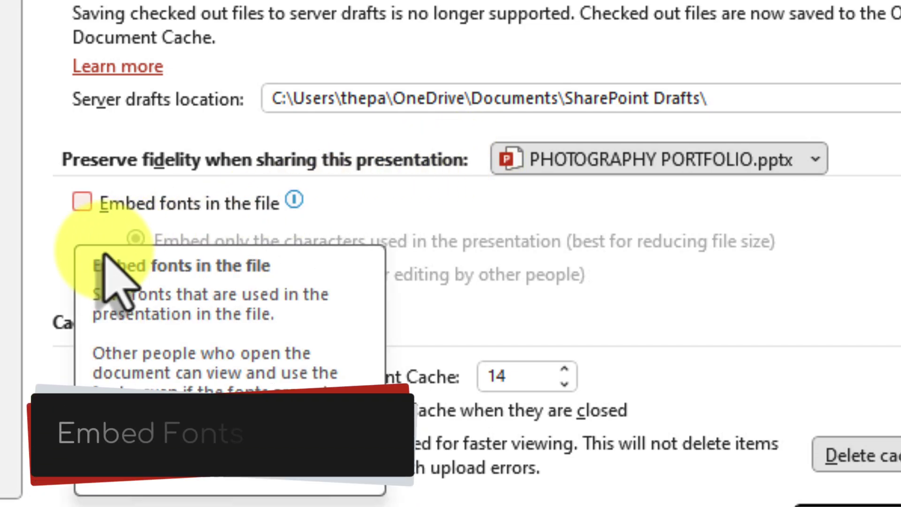
pyautogui.click(79, 203)
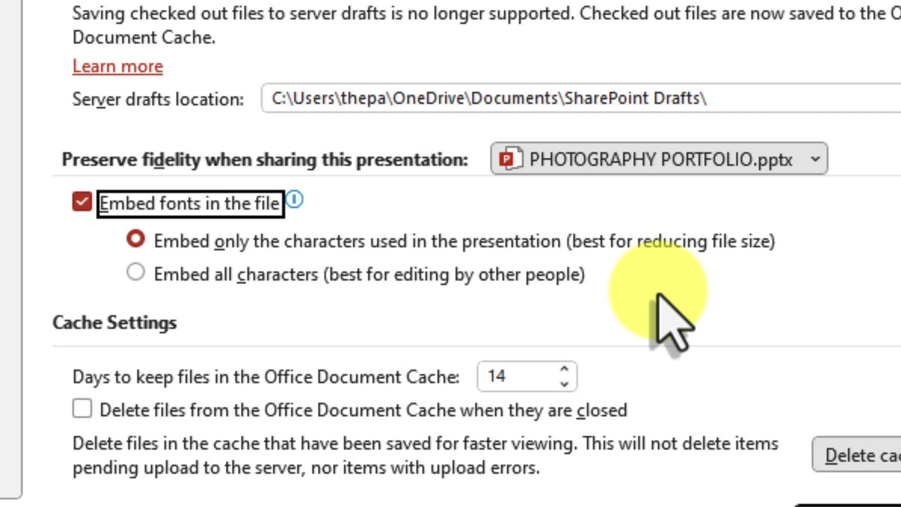
pyautogui.click(134, 273)
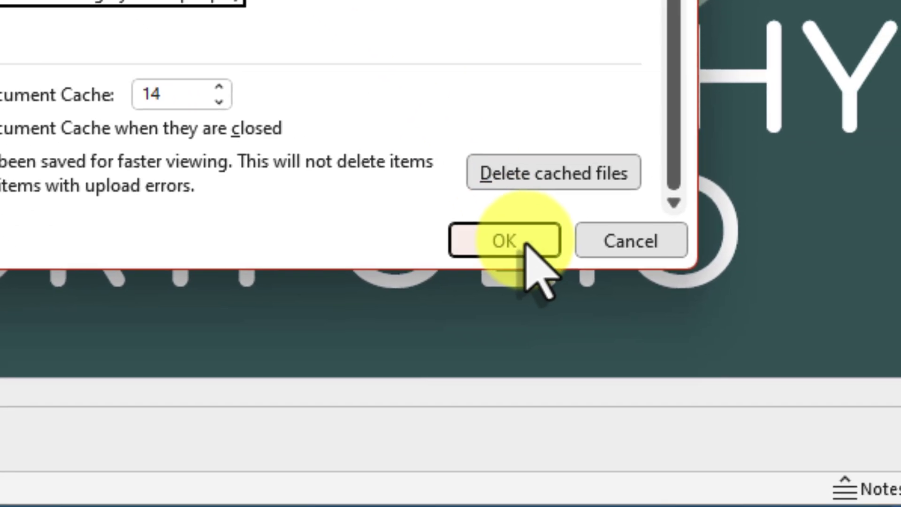
# Step: Confirm the font embedding settings with OK, returning to the title slide
pyautogui.click(526, 243)
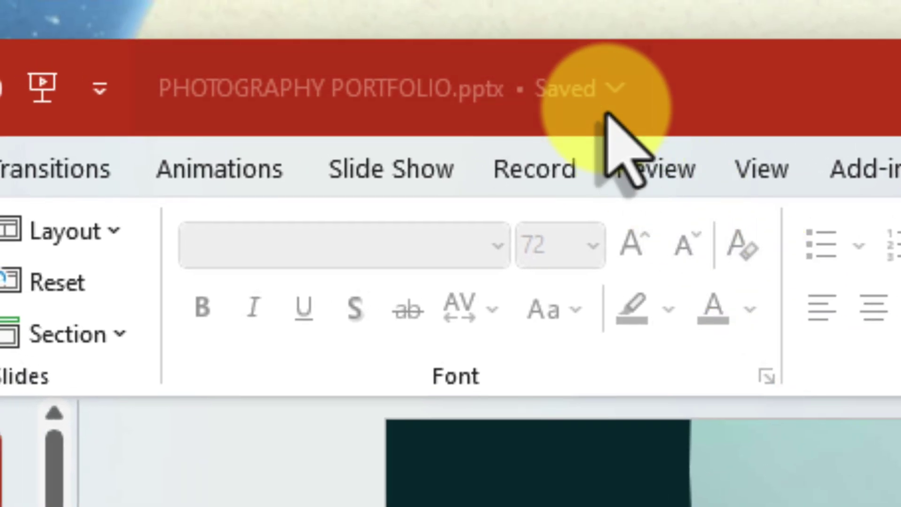
pyautogui.moveTo(606, 114)
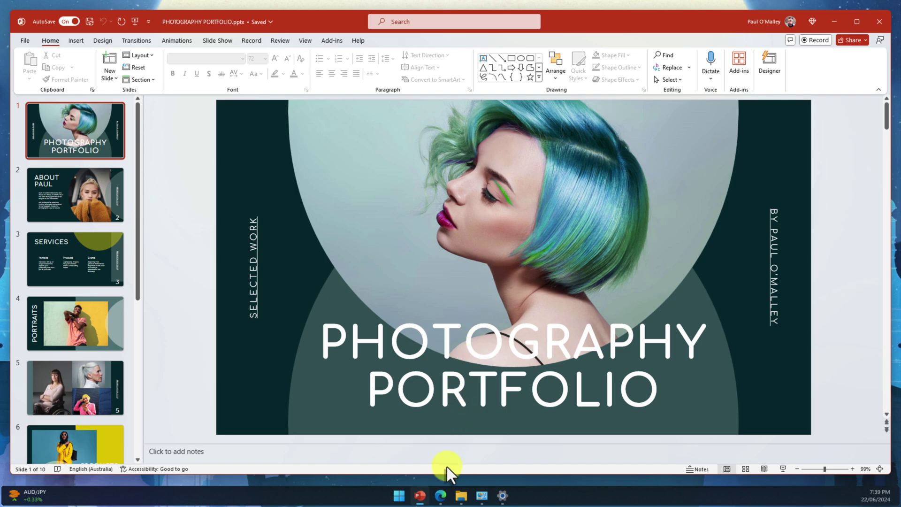
# Step: In Edge, check Font Squirrel, then download the Coffee Spark font from DaFont
pyautogui.click(441, 493)
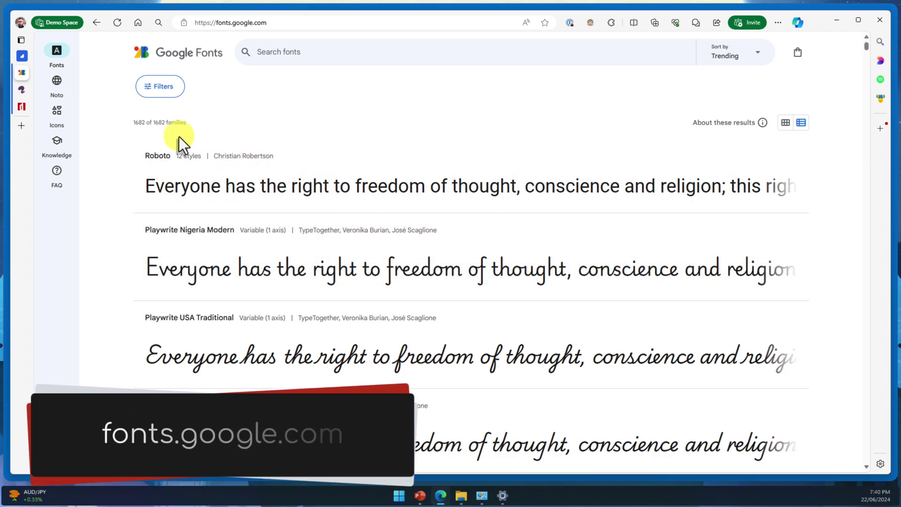
pyautogui.moveTo(22, 74)
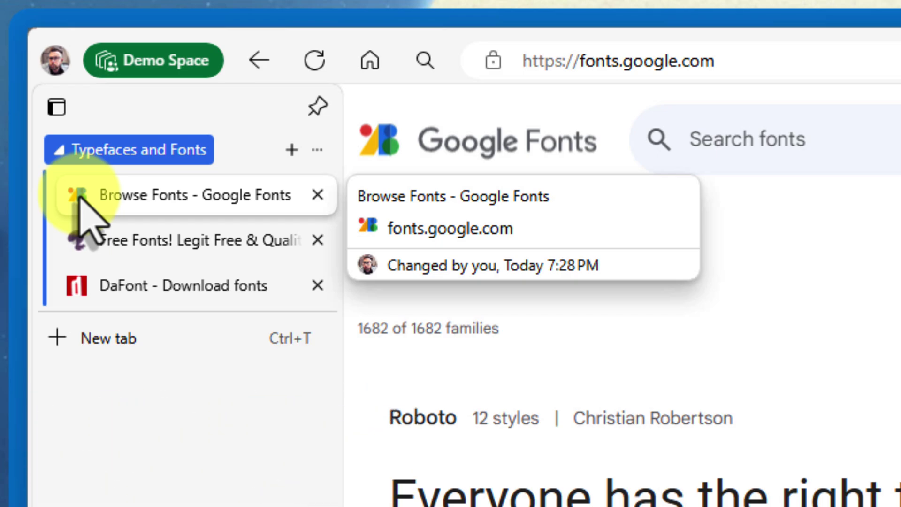
pyautogui.click(155, 240)
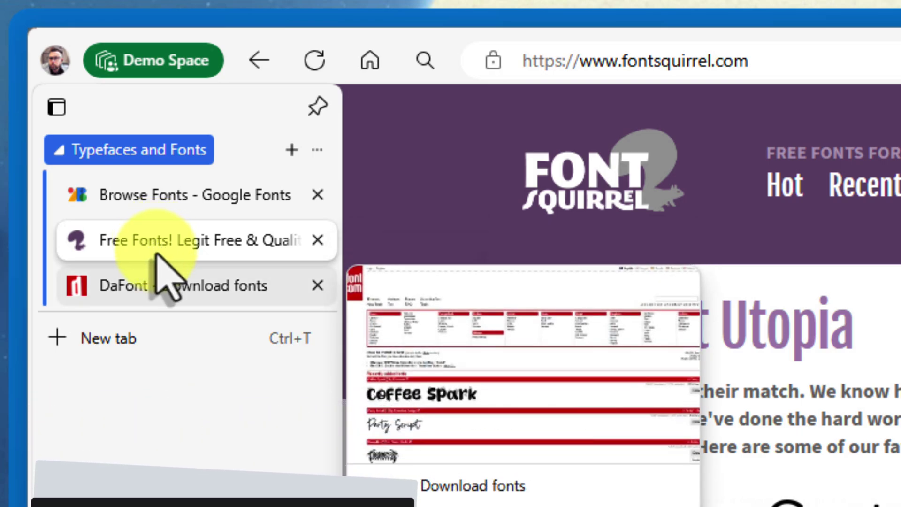
pyautogui.click(161, 286)
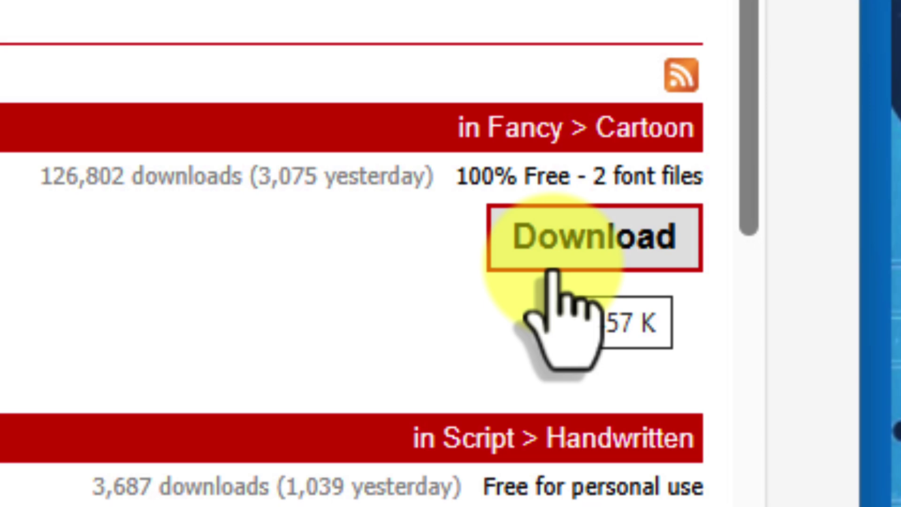
pyautogui.click(553, 272)
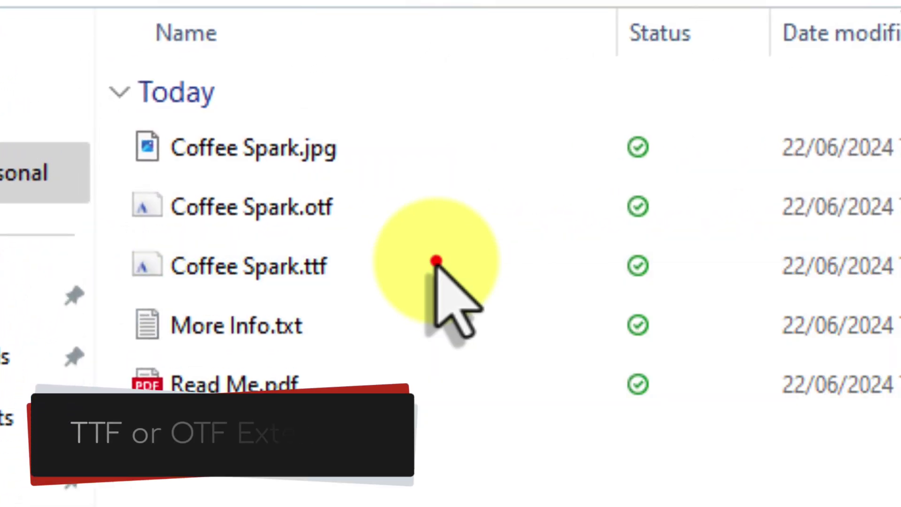
# Step: Install Coffee Spark.ttf, then switch back to the PowerPoint presentation
pyautogui.click(424, 261)
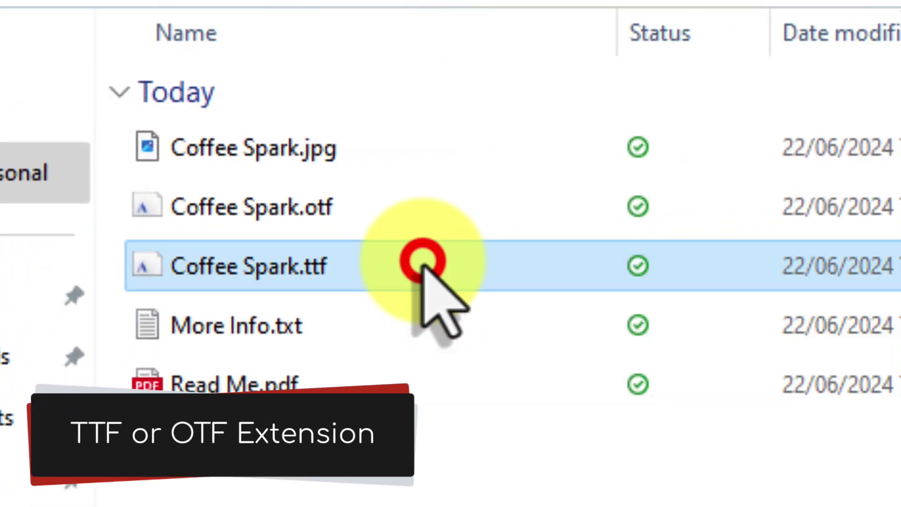
pyautogui.rightClick(424, 261)
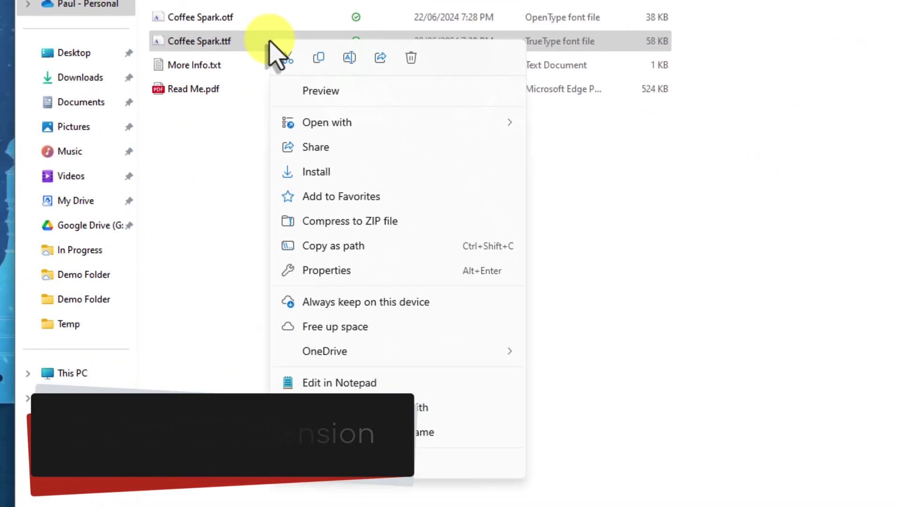
pyautogui.click(359, 175)
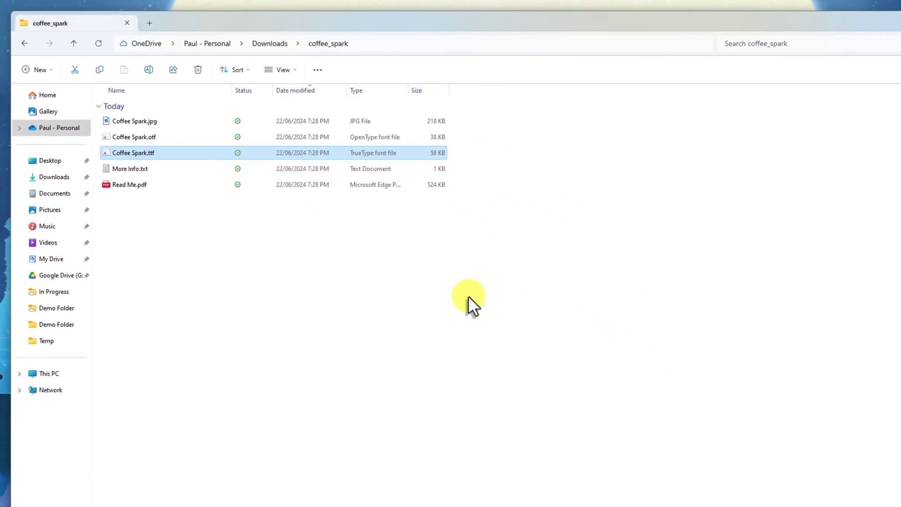
pyautogui.click(419, 494)
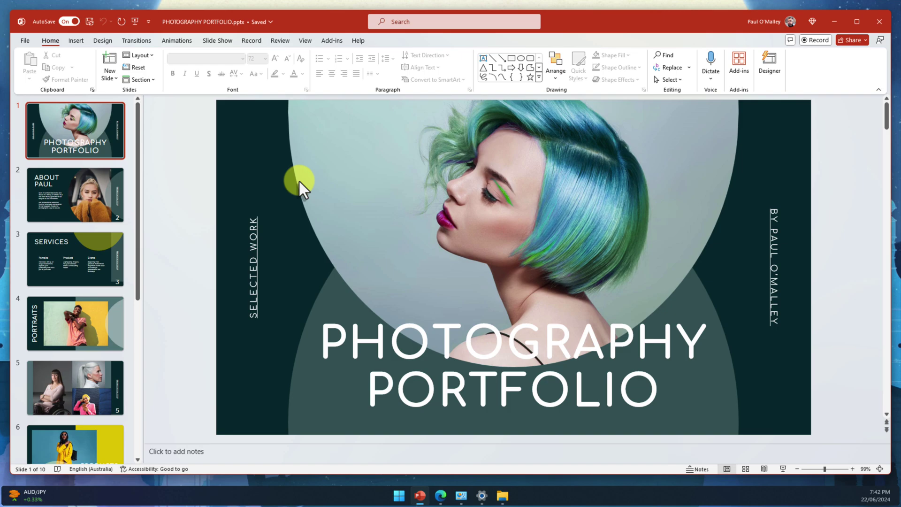
# Step: Reopen Options > Save, check the all-characters font embedding and confirm with OK
pyautogui.click(22, 40)
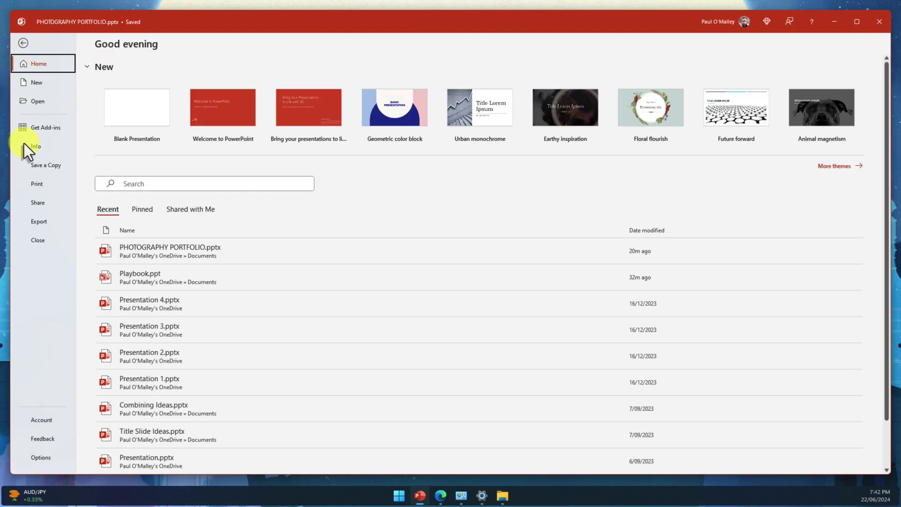
pyautogui.click(36, 458)
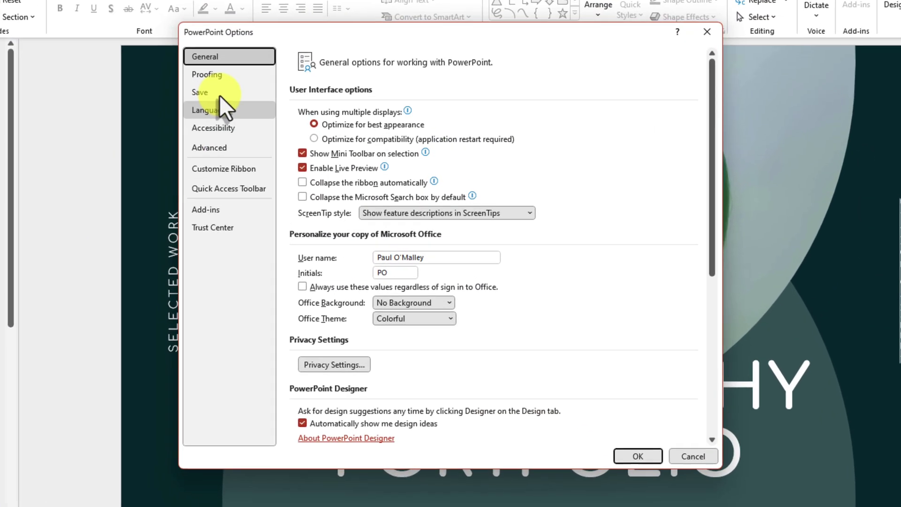
pyautogui.click(263, 125)
pyautogui.scroll(-3, 582, 356)
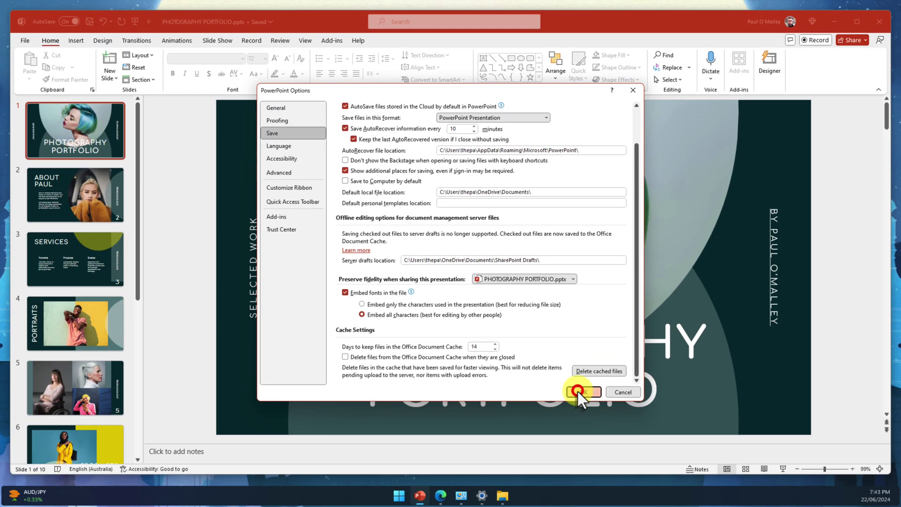
pyautogui.click(578, 392)
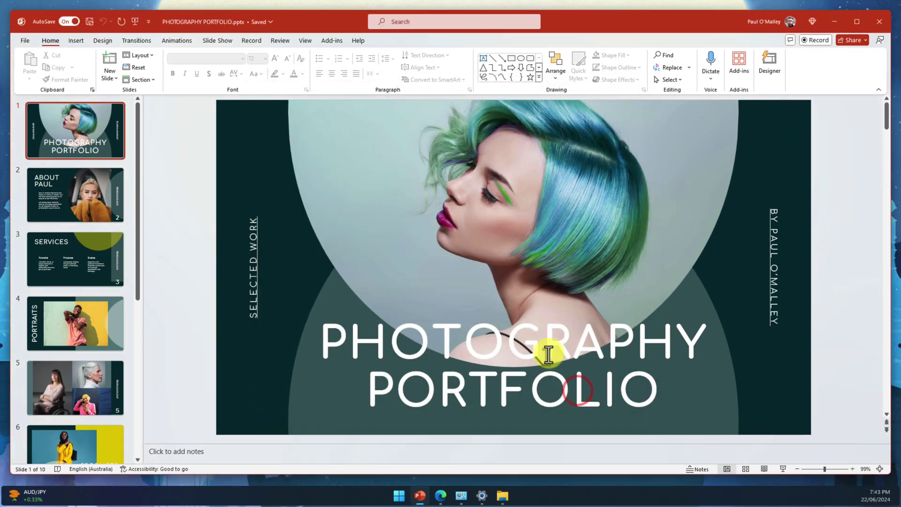
# Step: Open Properties of Coffee Spark Regular from Control Panel's Fonts folder
pyautogui.click(457, 498)
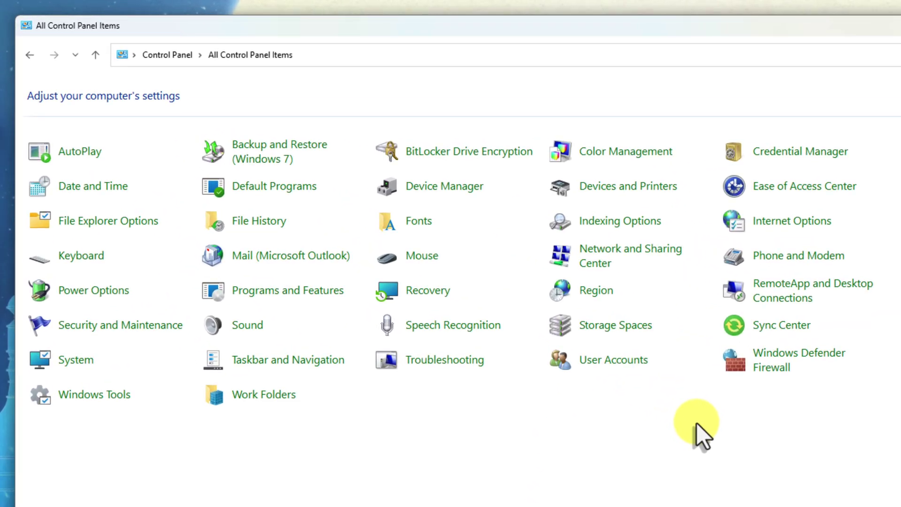
pyautogui.click(418, 224)
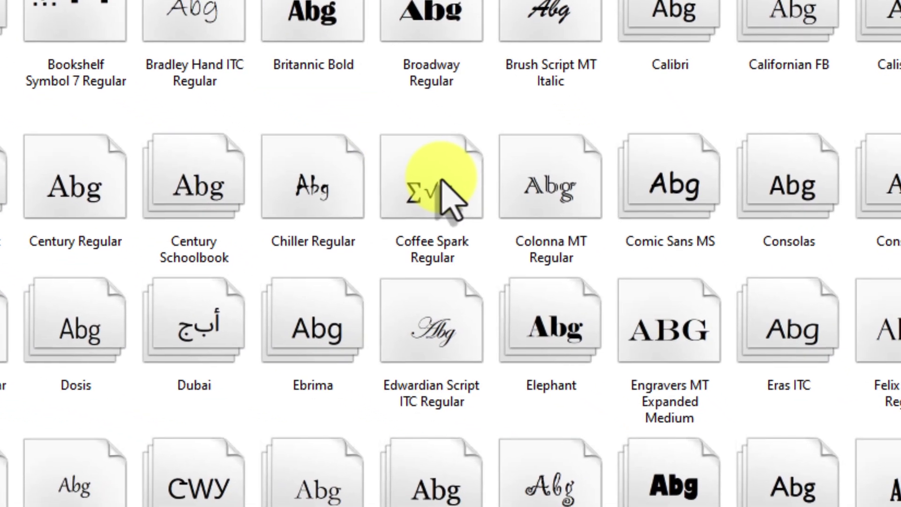
pyautogui.click(441, 180)
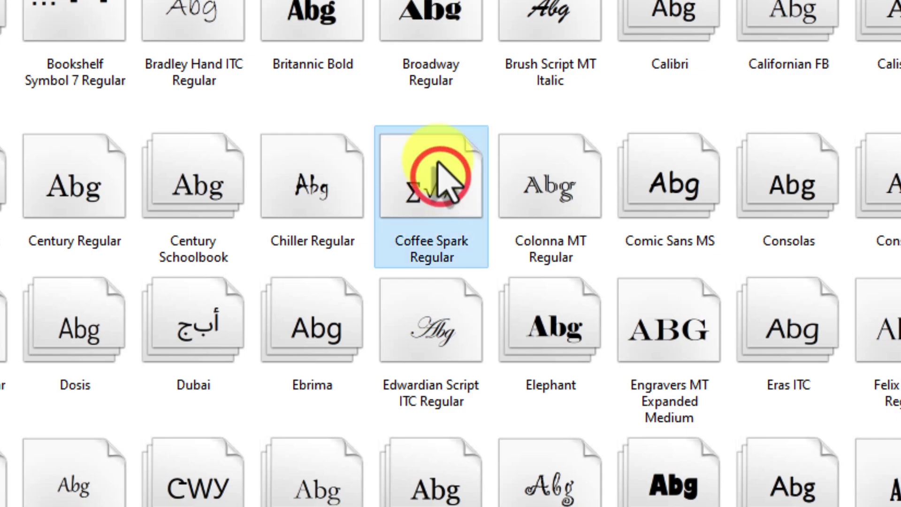
pyautogui.rightClick(439, 165)
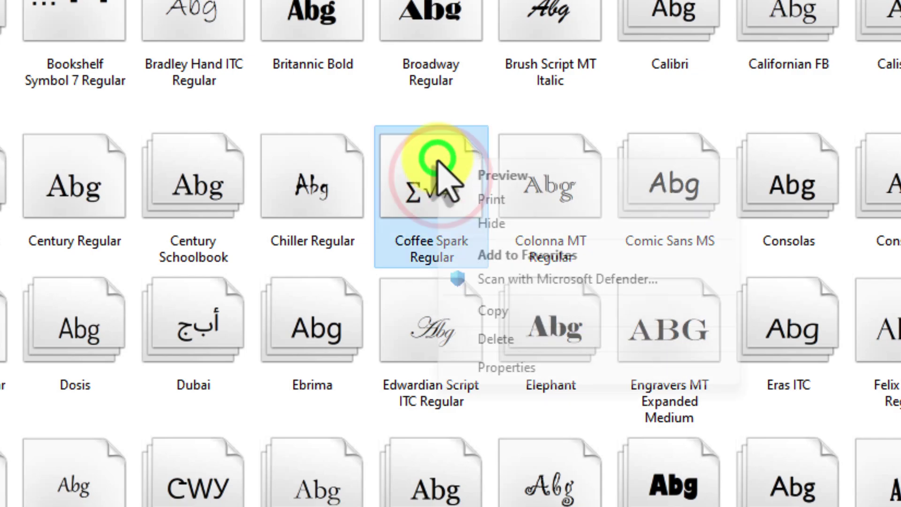
pyautogui.click(527, 366)
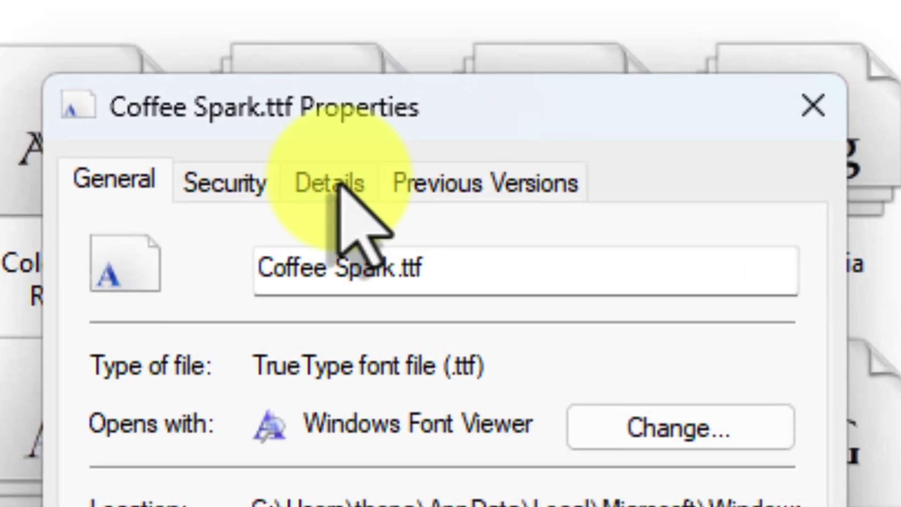
# Step: Verify on the Details tab that font embeddability is Installable, then close Properties
pyautogui.click(339, 184)
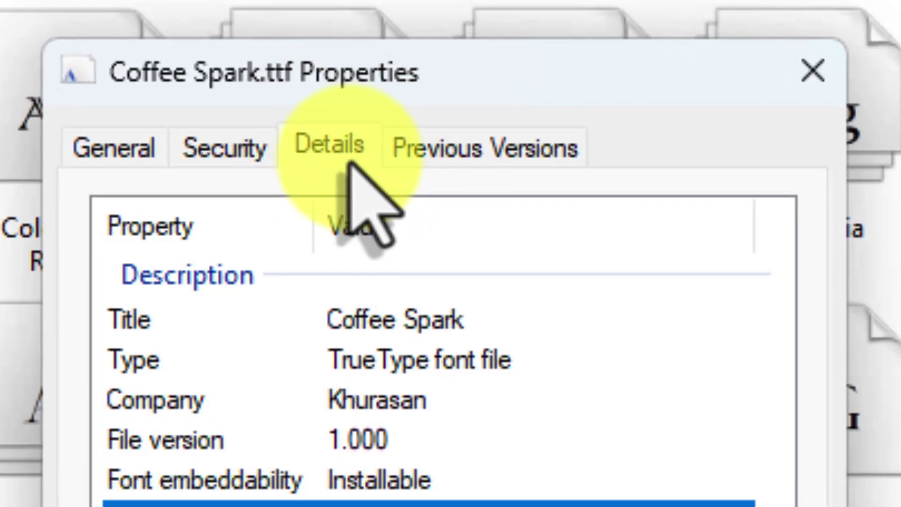
pyautogui.click(600, 481)
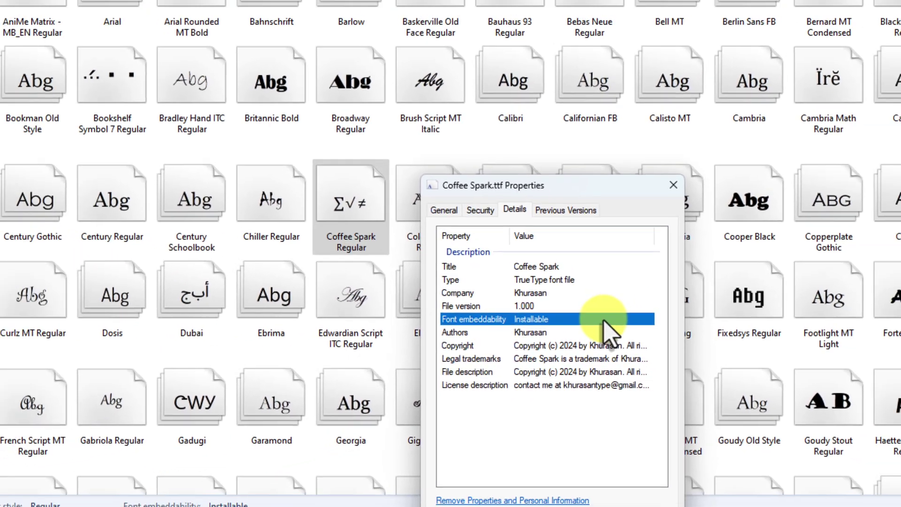
pyautogui.click(562, 489)
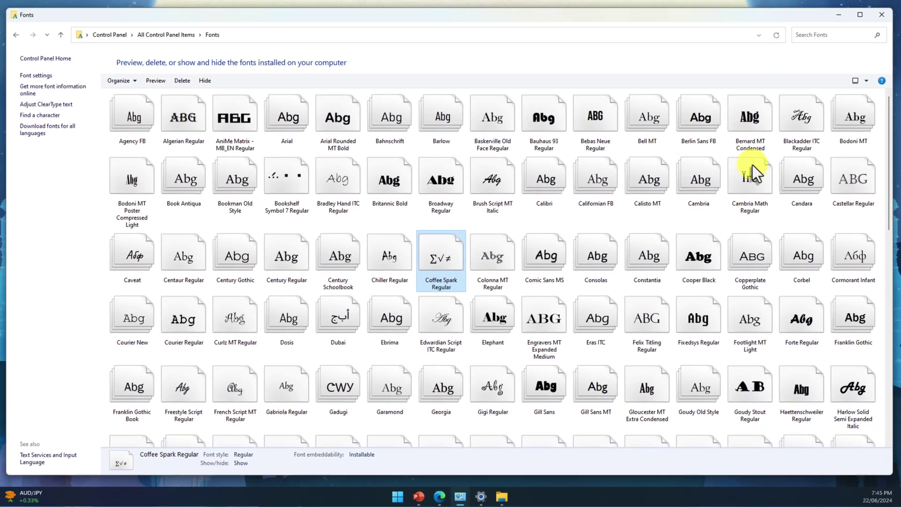
# Step: Minimize the Fonts, PowerPoint and File Explorer windows to reveal the desktop
pyautogui.click(838, 18)
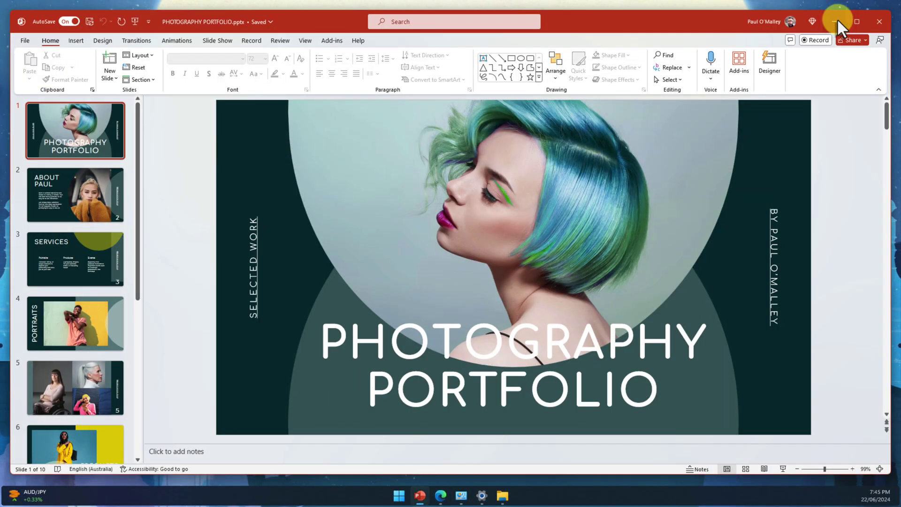
pyautogui.click(837, 19)
pyautogui.click(838, 20)
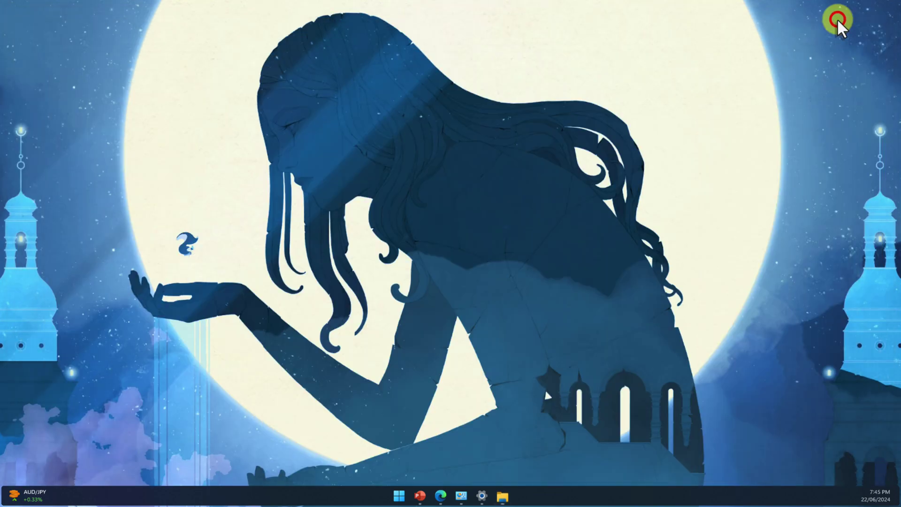